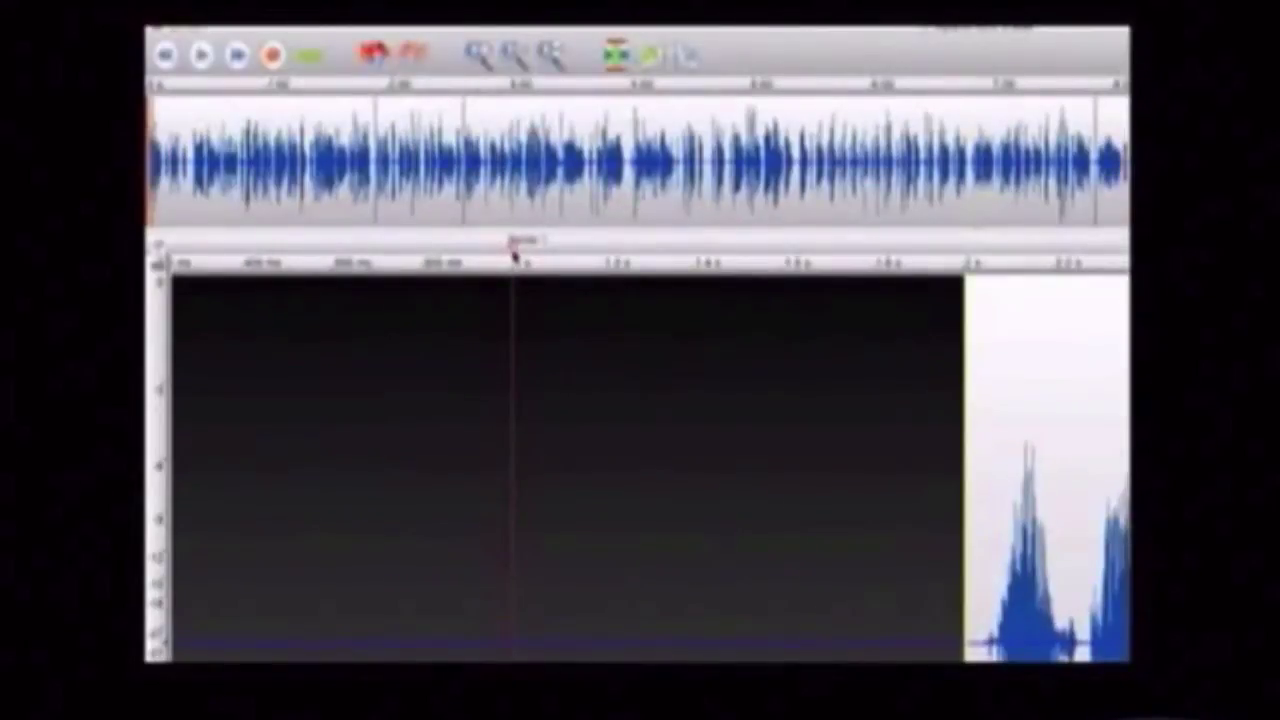
Open the Name/Position dialog of Marker 1, the first marker in the lead-in silence.
{"action": "double_click", "coordinate": [515, 256]}
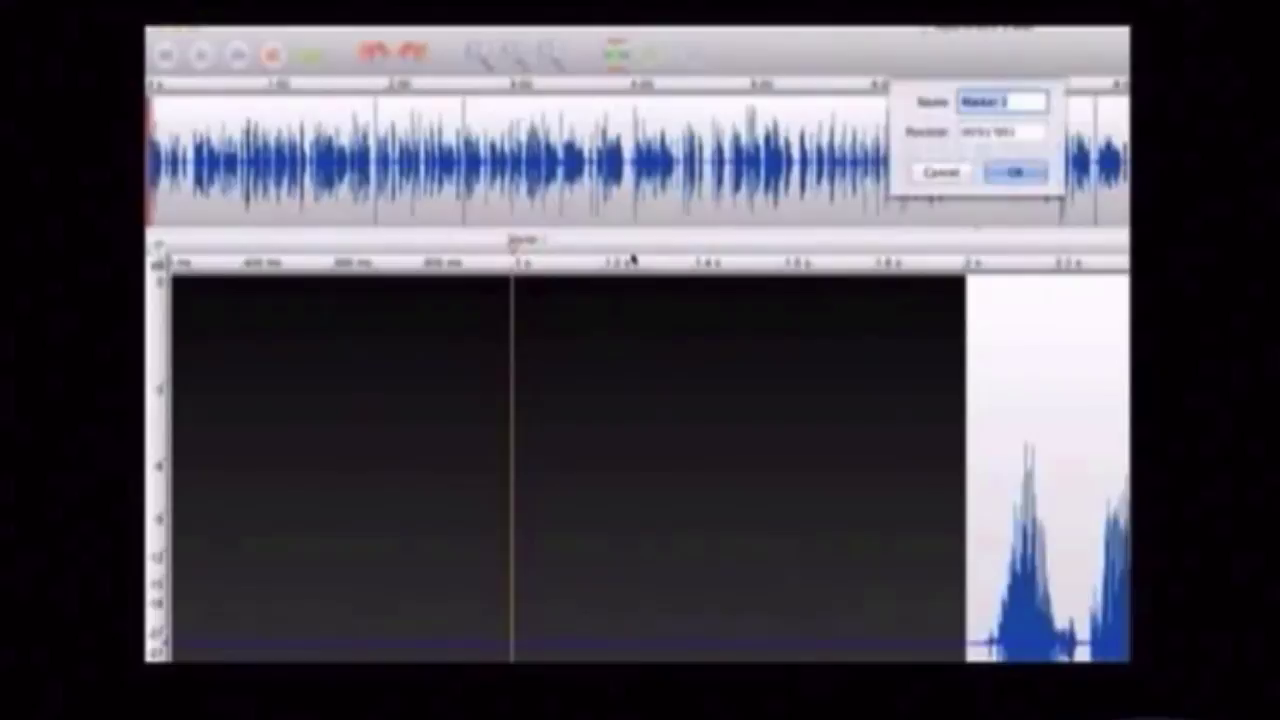
Rename the first marker to Slide 1, then play and select audio around the next slide break.
{"action": "type", "text": "Slide"}
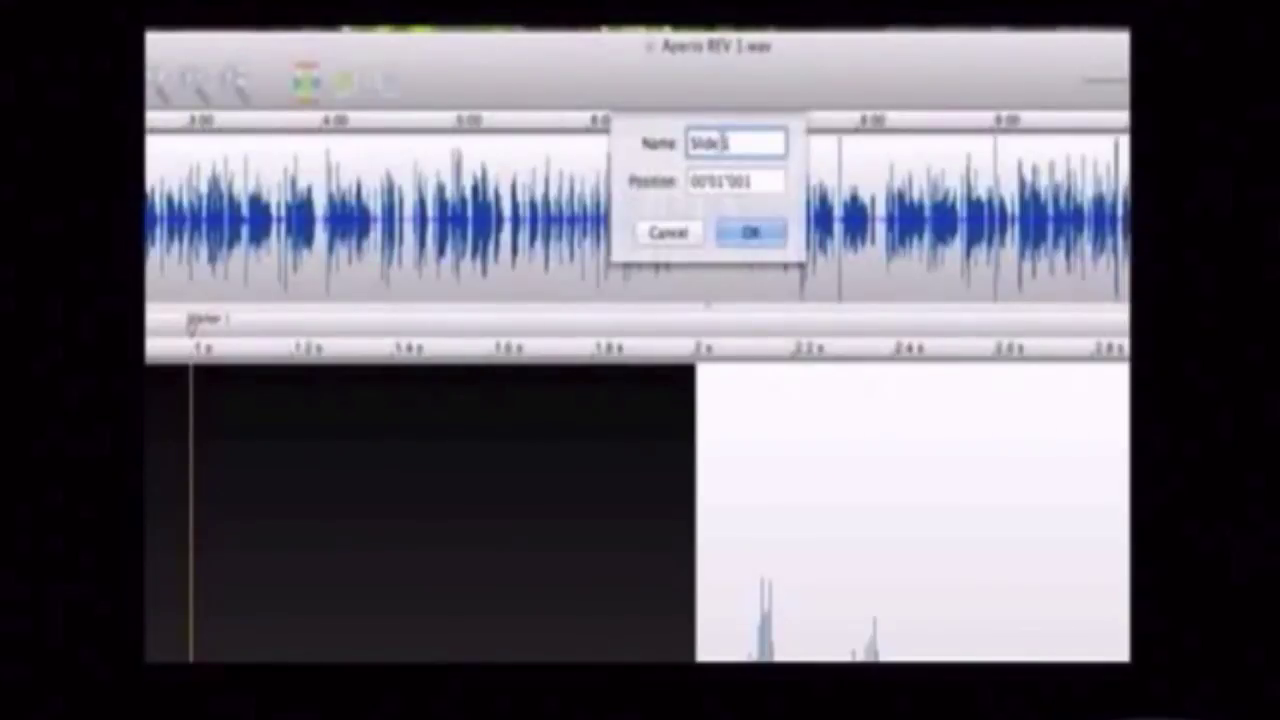
{"action": "left_click_drag", "start_coordinate": [727, 143], "coordinate": [648, 143]}
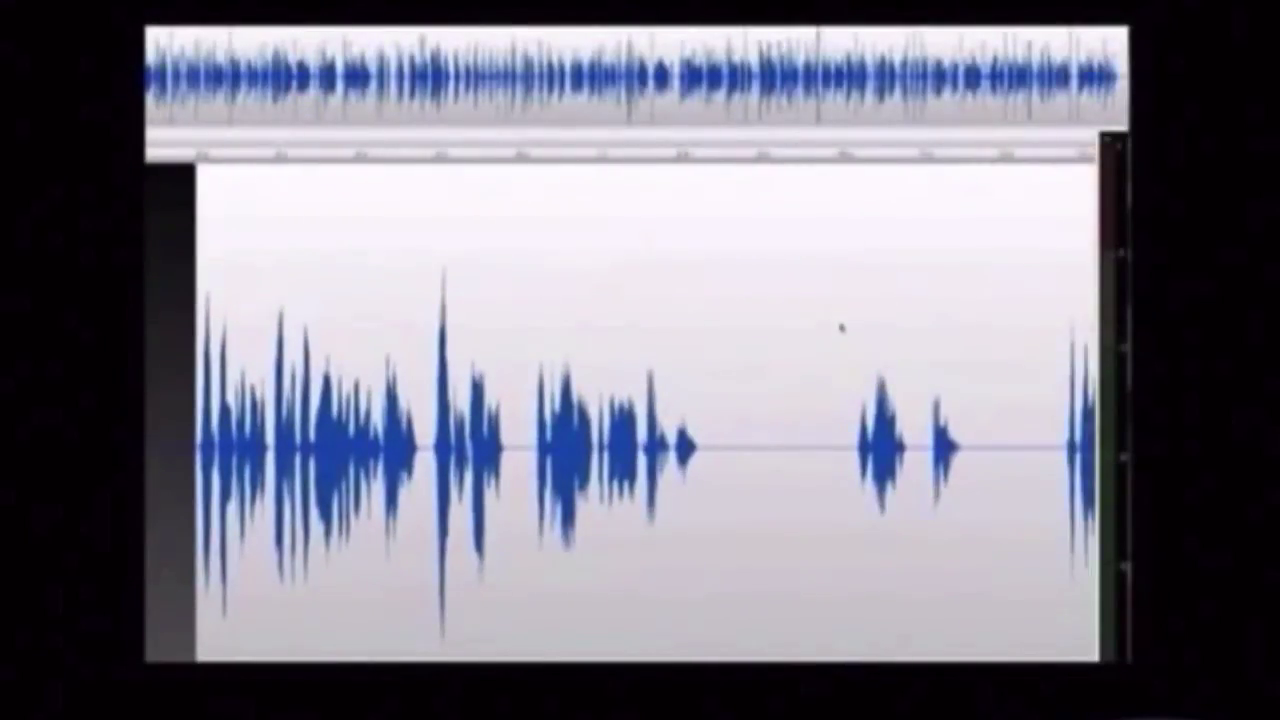
{"action": "left_click", "coordinate": [840, 327]}
{"action": "key", "text": "space"}
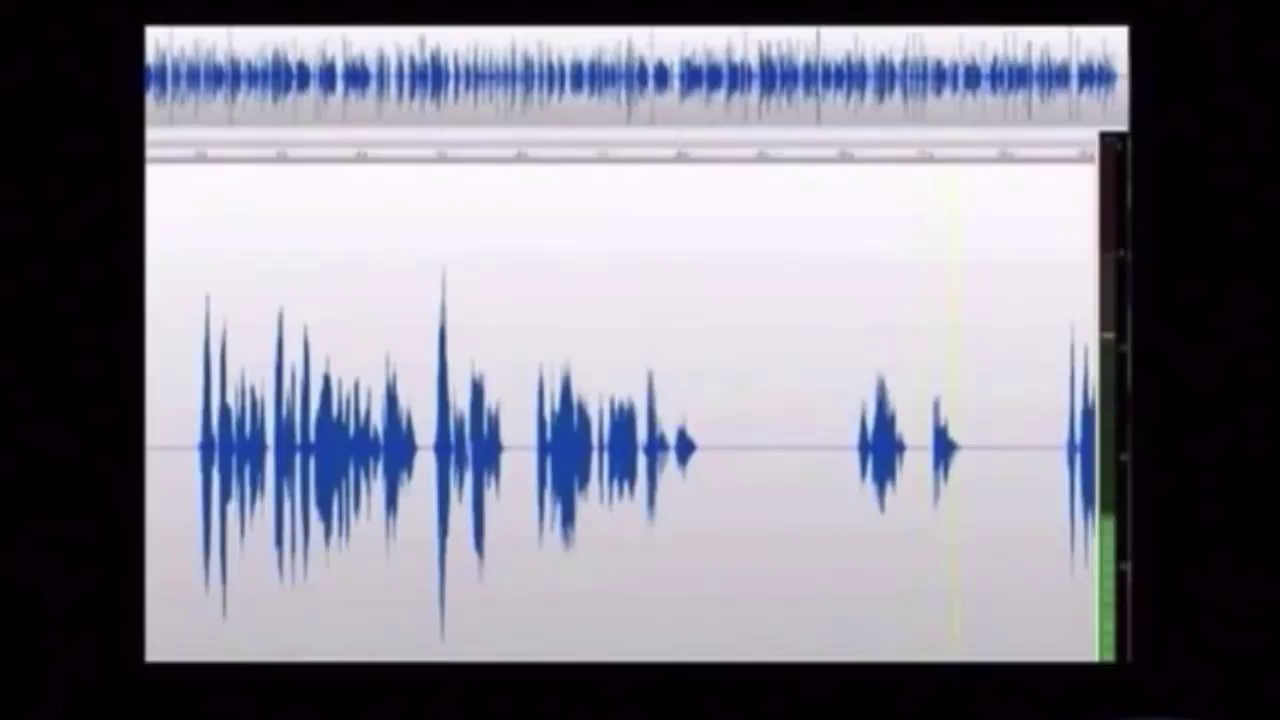
{"action": "left_click_drag", "start_coordinate": [1062, 450], "coordinate": [701, 411]}
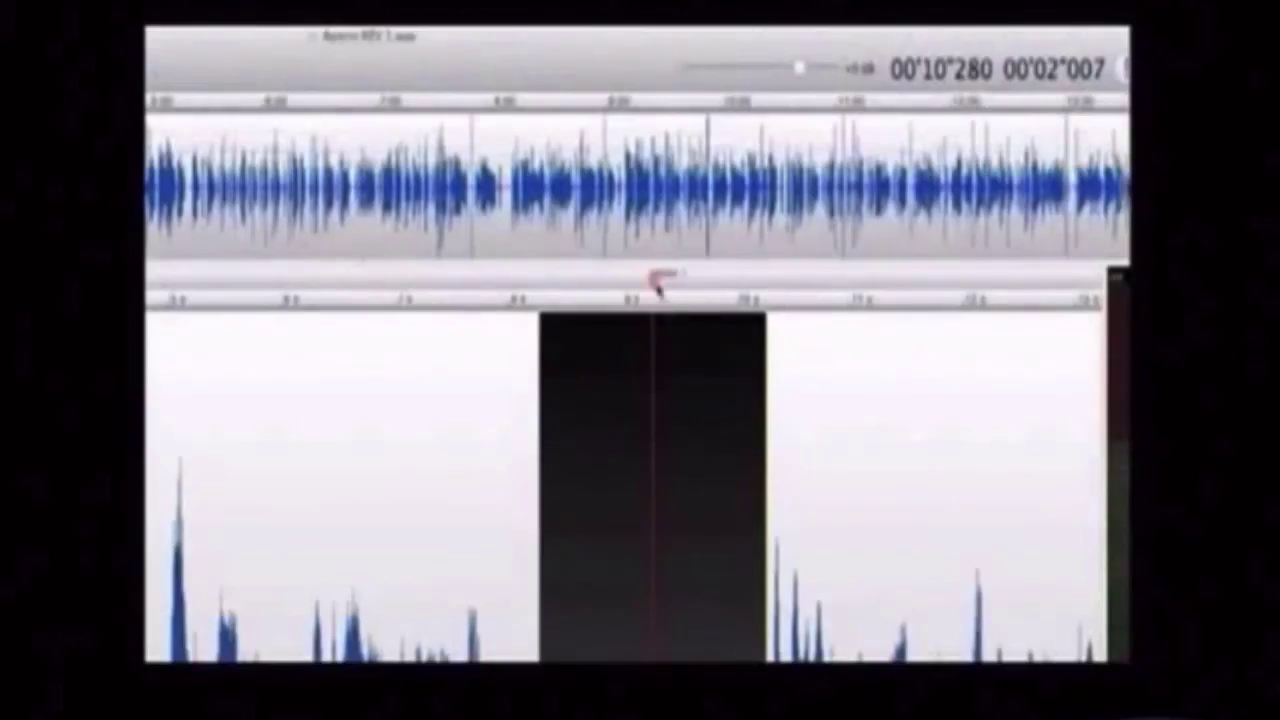
Rename the next marker to Slide 2.
{"action": "double_click", "coordinate": [655, 280]}
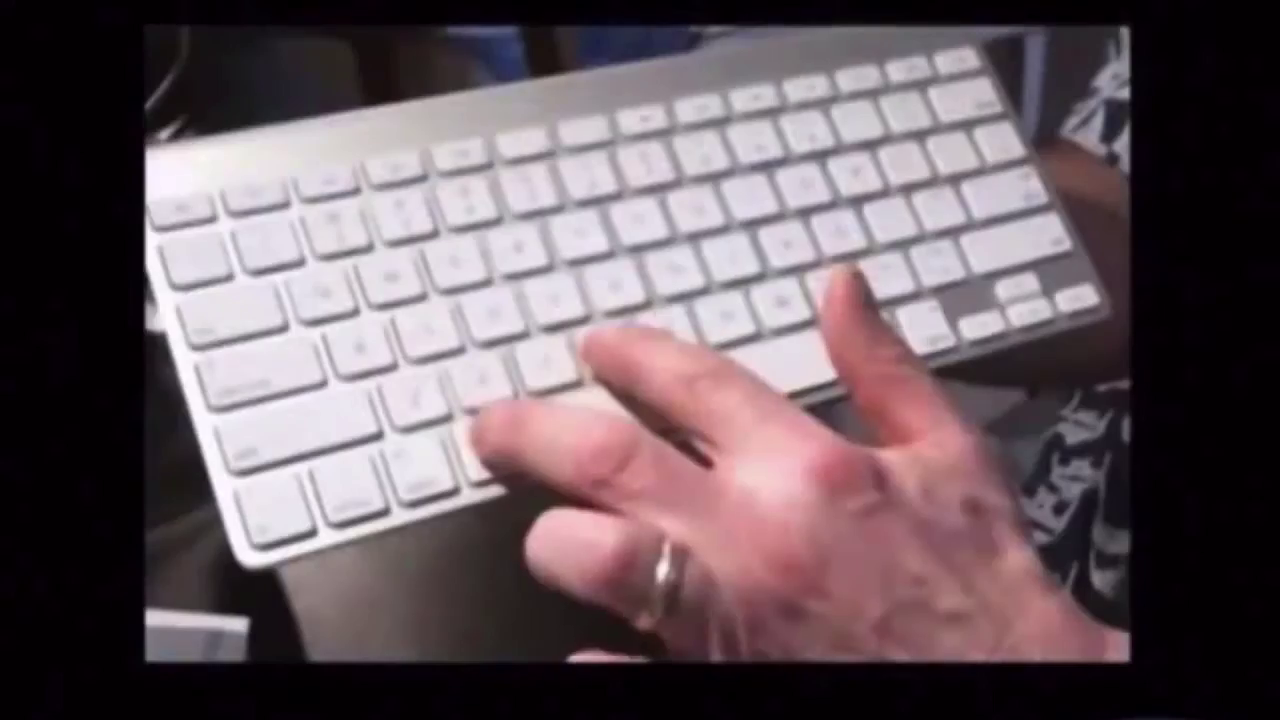
{"action": "type", "text": "Slide 2"}
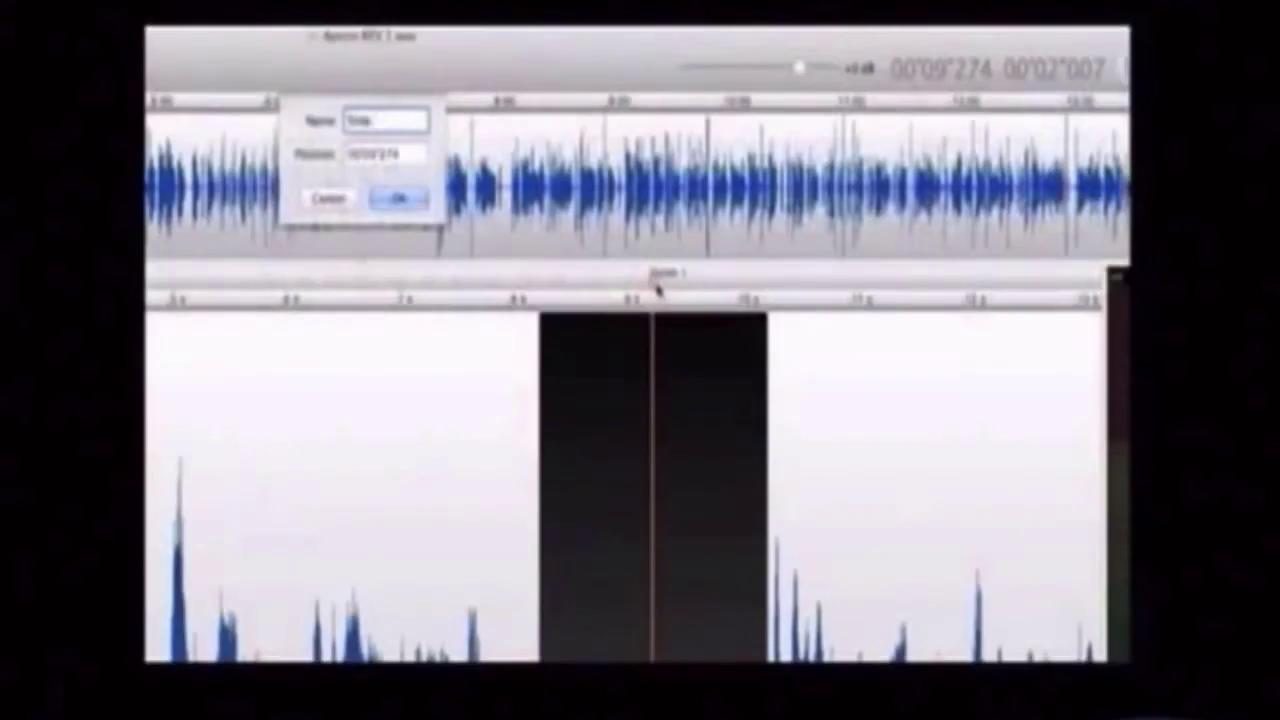
{"action": "left_click", "coordinate": [396, 198]}
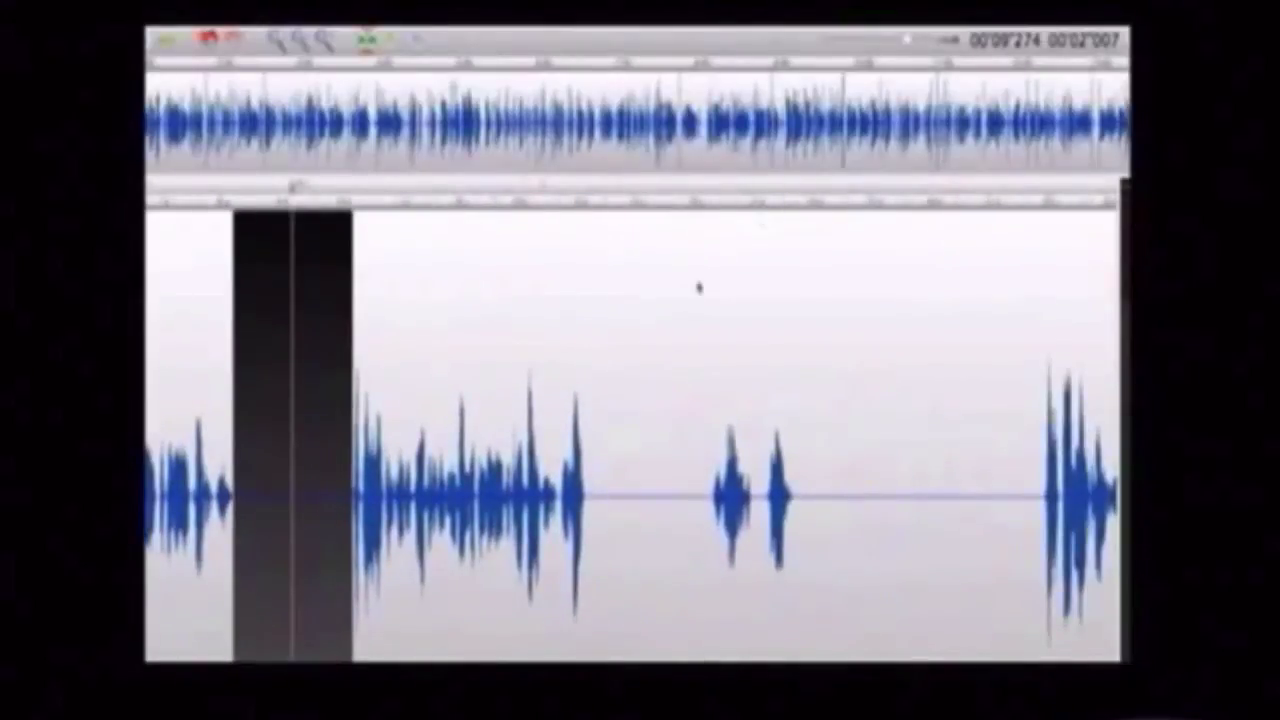
Play past the phrase and delete the mostly silent stretch after it.
{"action": "left_click", "coordinate": [698, 287]}
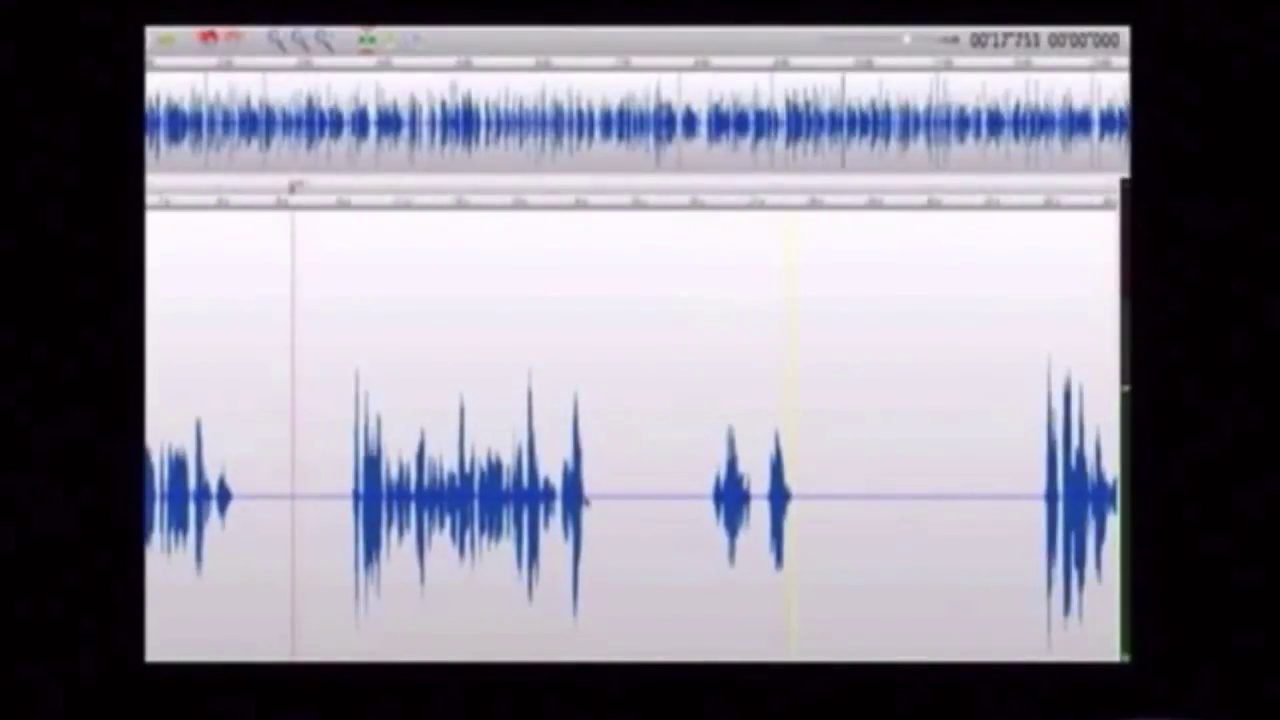
{"action": "left_click_drag", "start_coordinate": [586, 485], "coordinate": [1043, 485]}
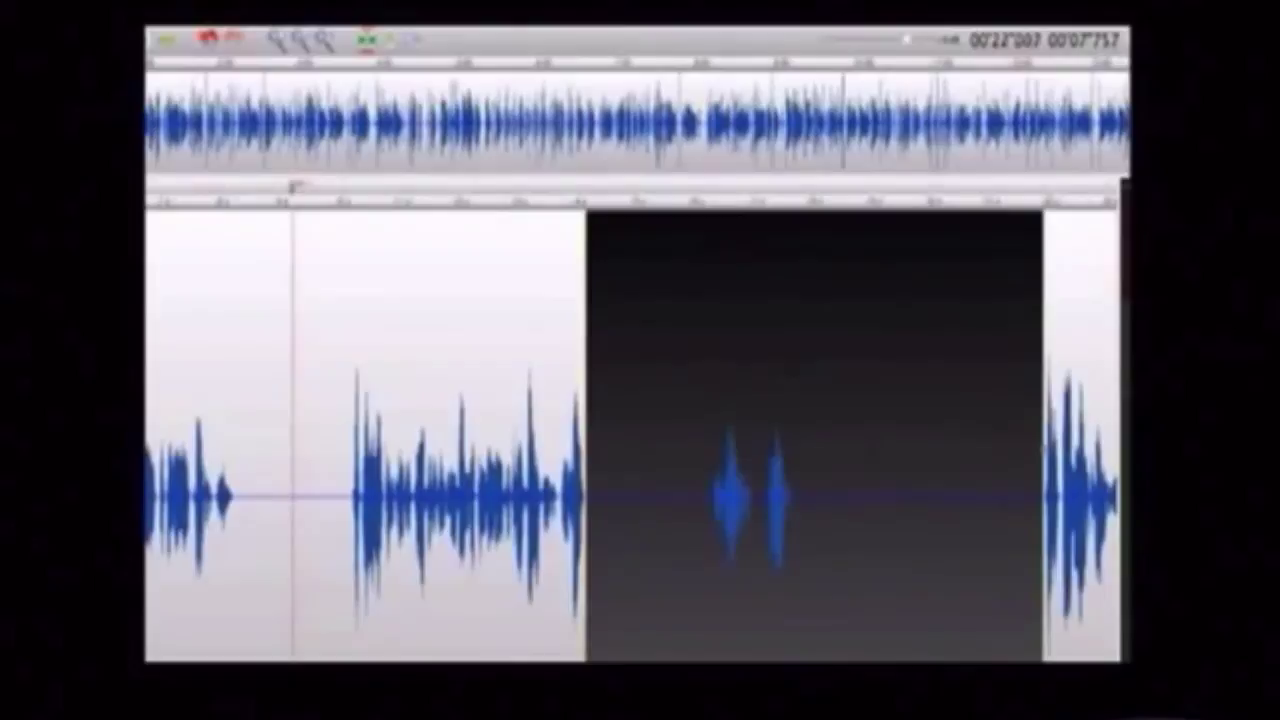
{"action": "key", "text": "Delete"}
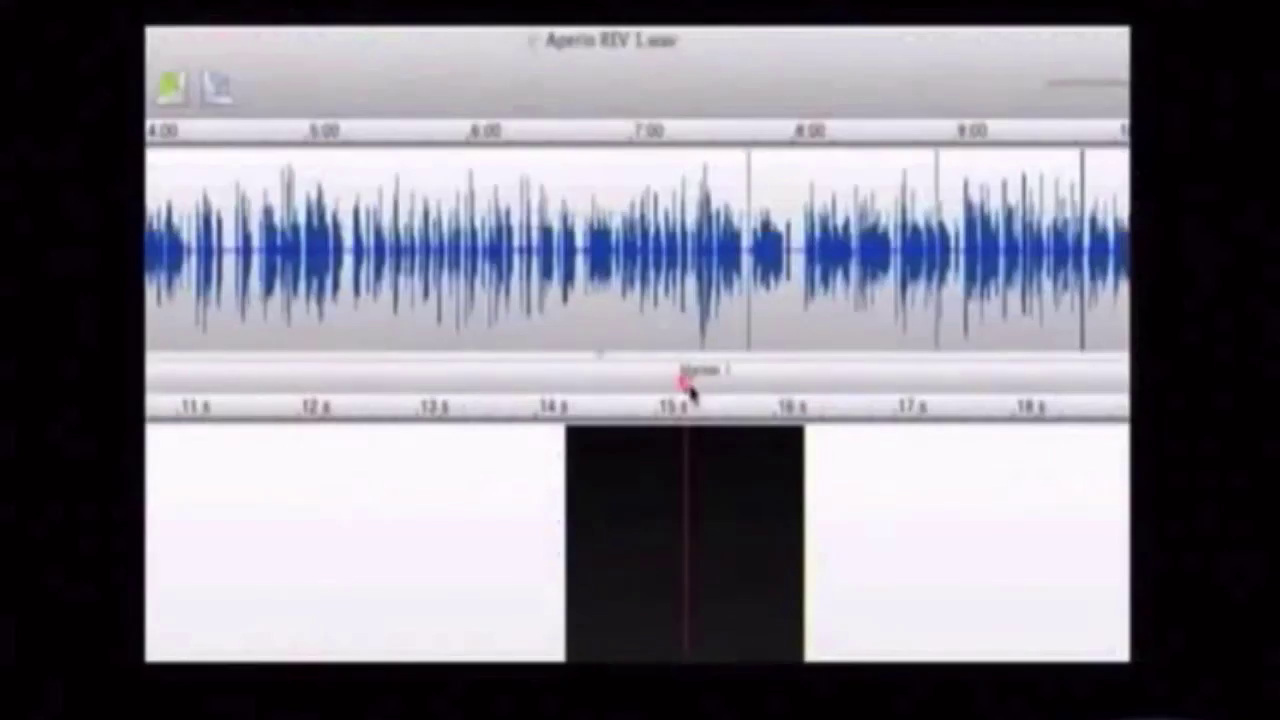
Rename the marker near 15 s to Slide 1.
{"action": "double_click", "coordinate": [685, 380]}
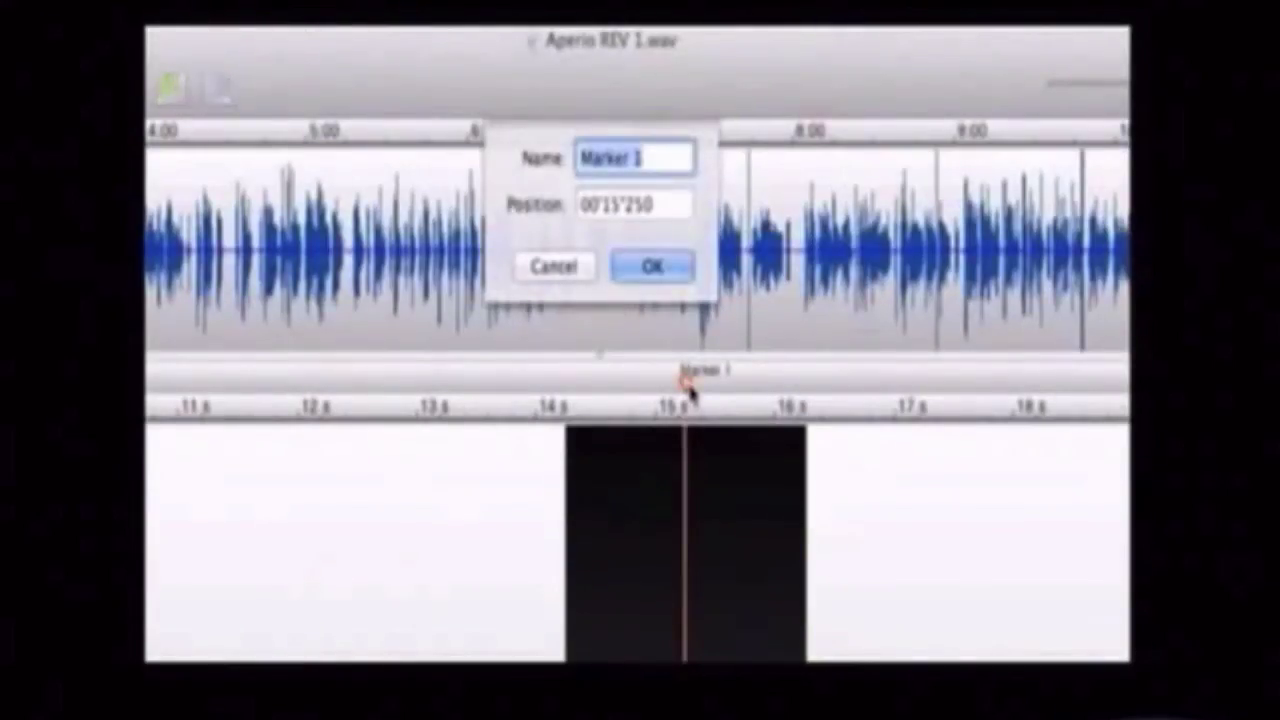
{"action": "type", "text": "Slide 1"}
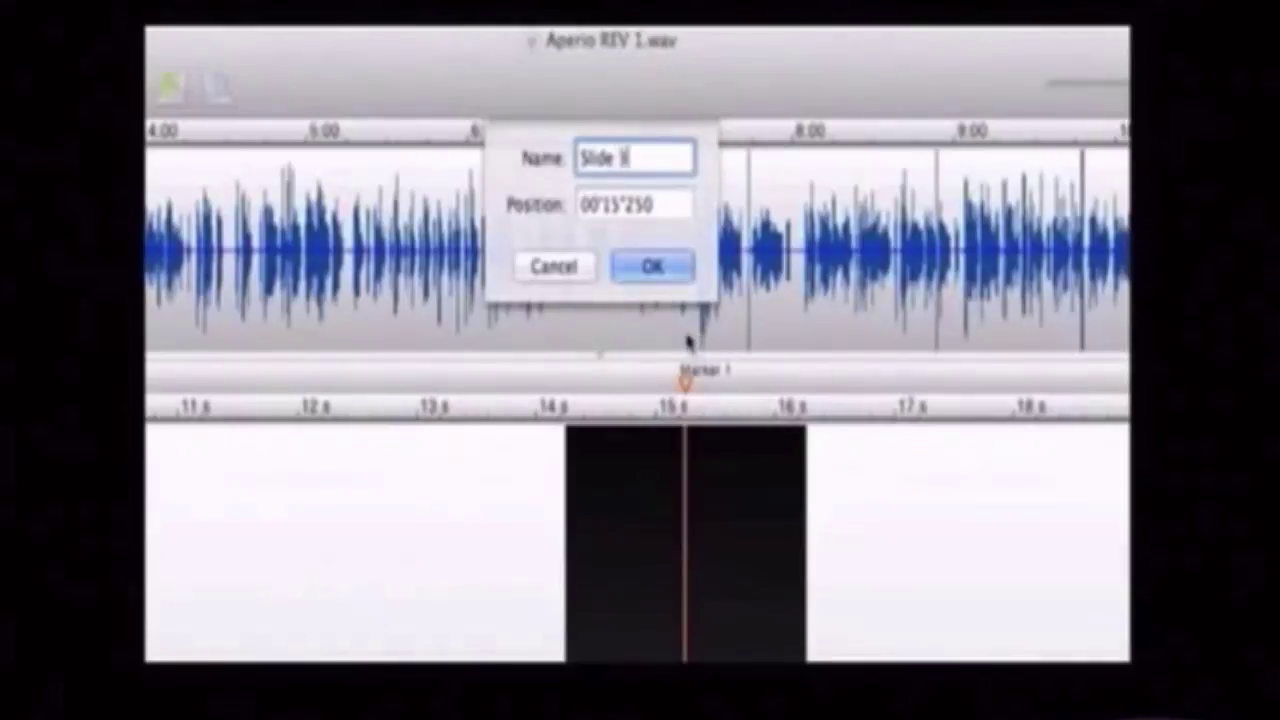
{"action": "left_click", "coordinate": [663, 268]}
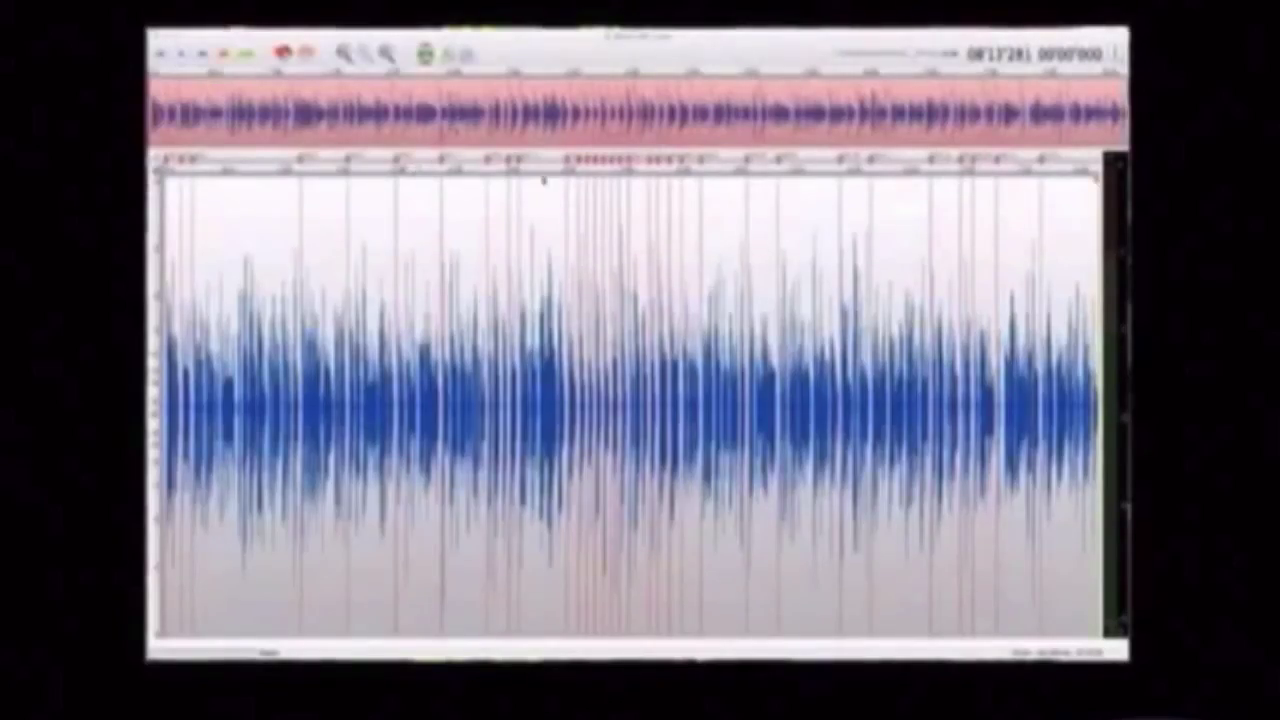
{"action": "scroll", "coordinate": [540, 185], "scroll_direction": "up", "scroll_amount": 5}
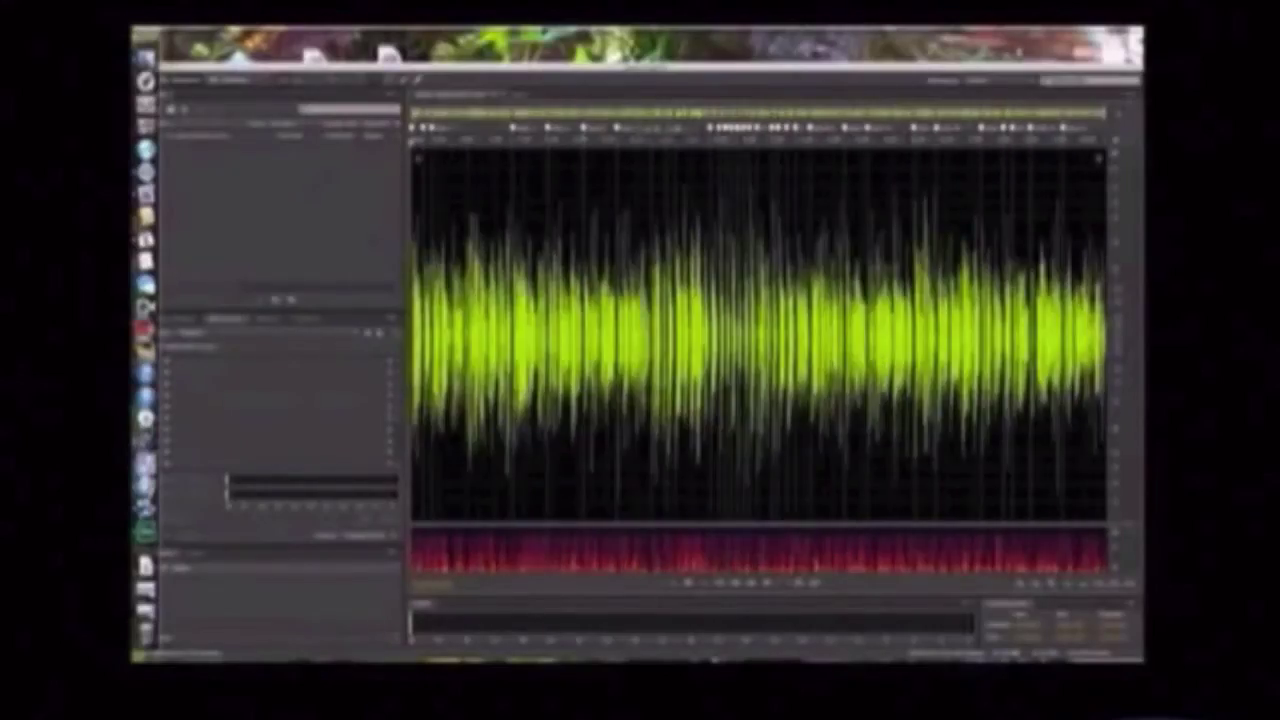
Open the marked voiceover in Audition, clear the waveform selection, and show the Favorites effects list.
{"action": "left_click", "coordinate": [230, 320]}
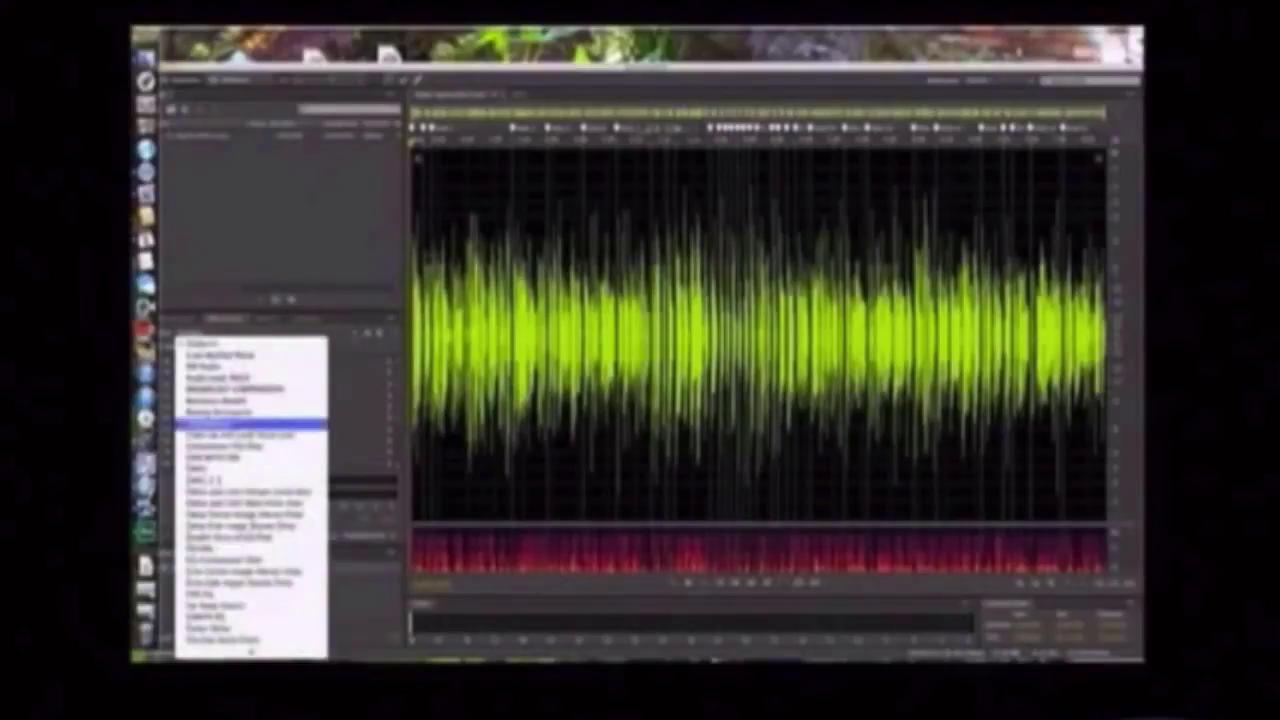
{"action": "left_click", "coordinate": [230, 485]}
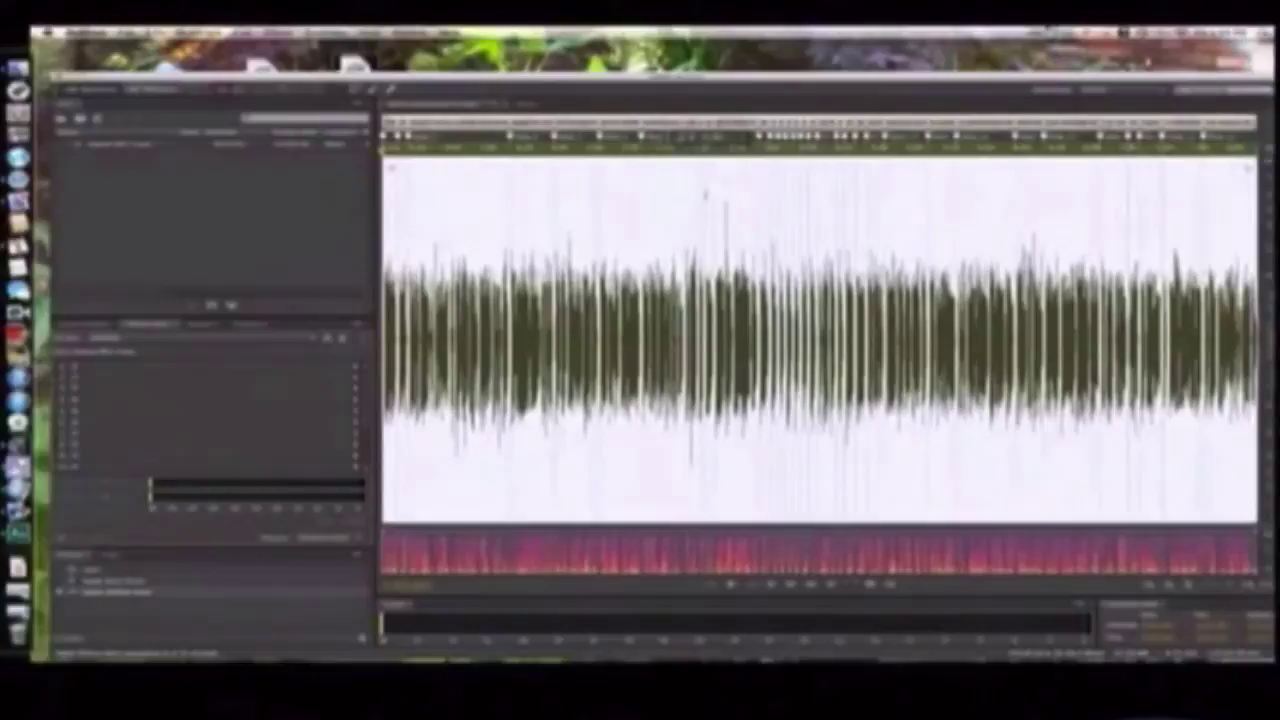
{"action": "left_click", "coordinate": [697, 195]}
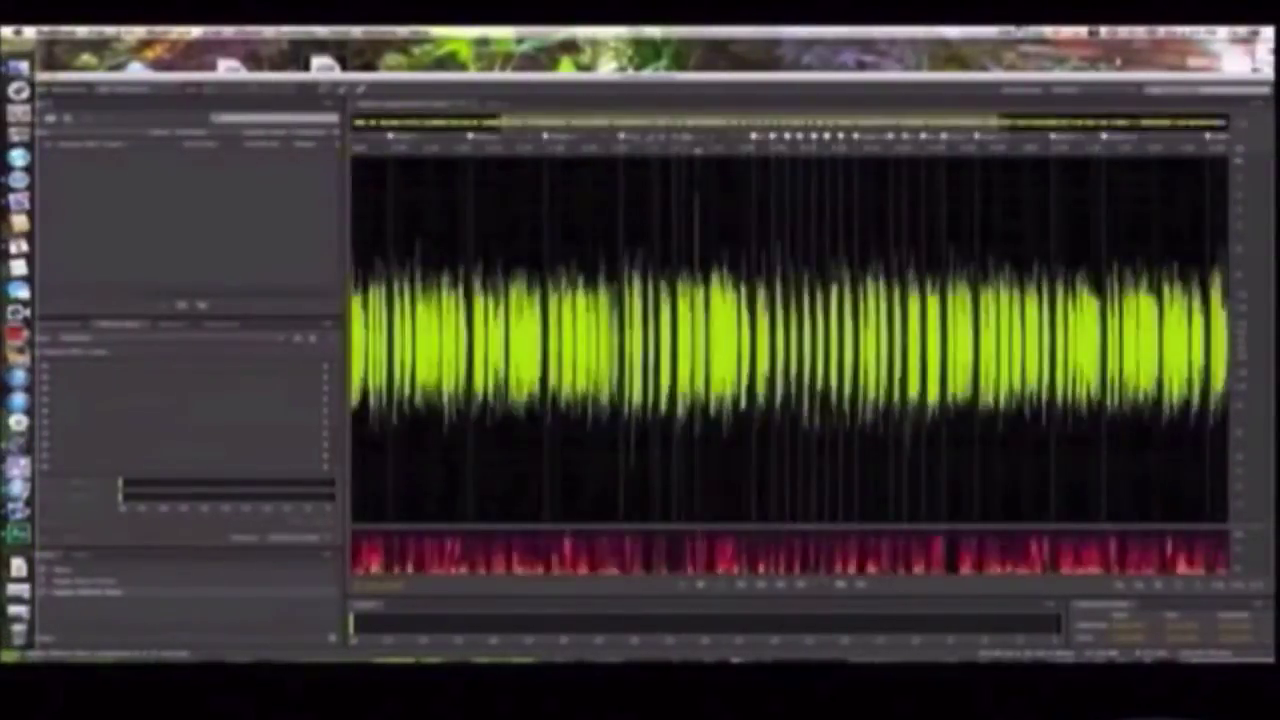
{"action": "left_click", "coordinate": [295, 33]}
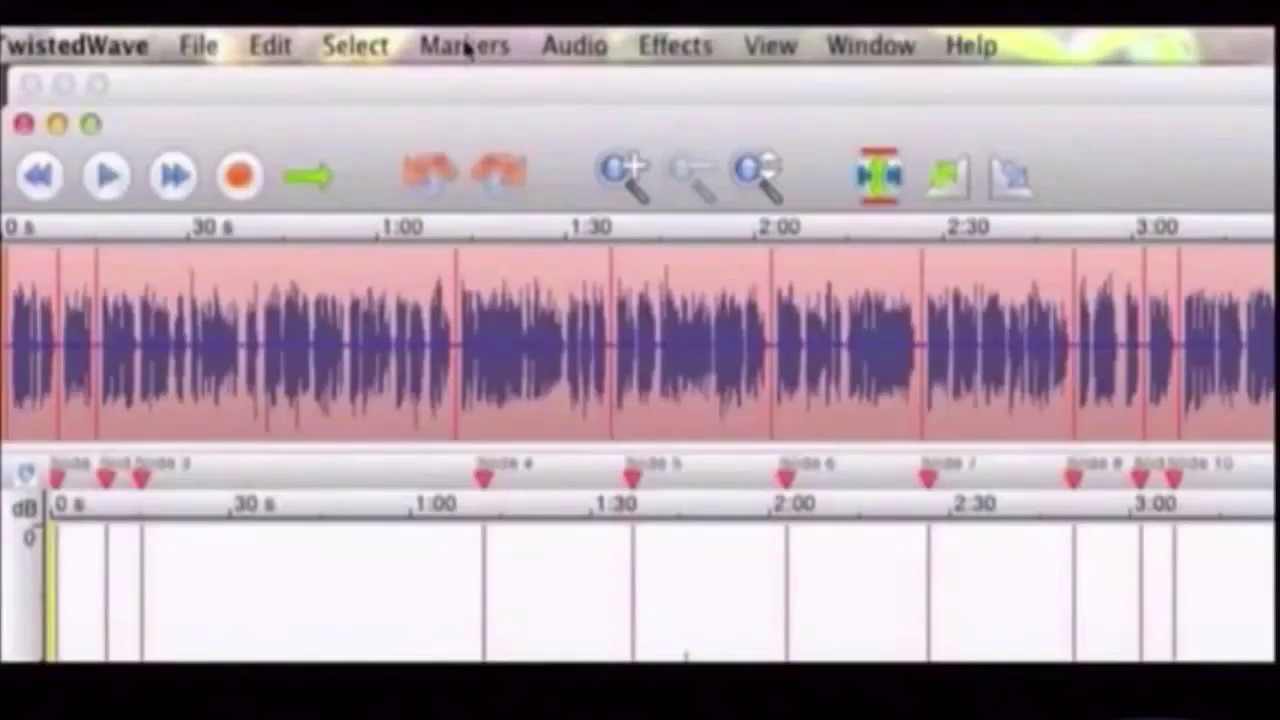
Split the recording by markers into MP3 Audio slide files, excluding the Aperio REV 1 piece.
{"action": "left_click", "coordinate": [466, 50]}
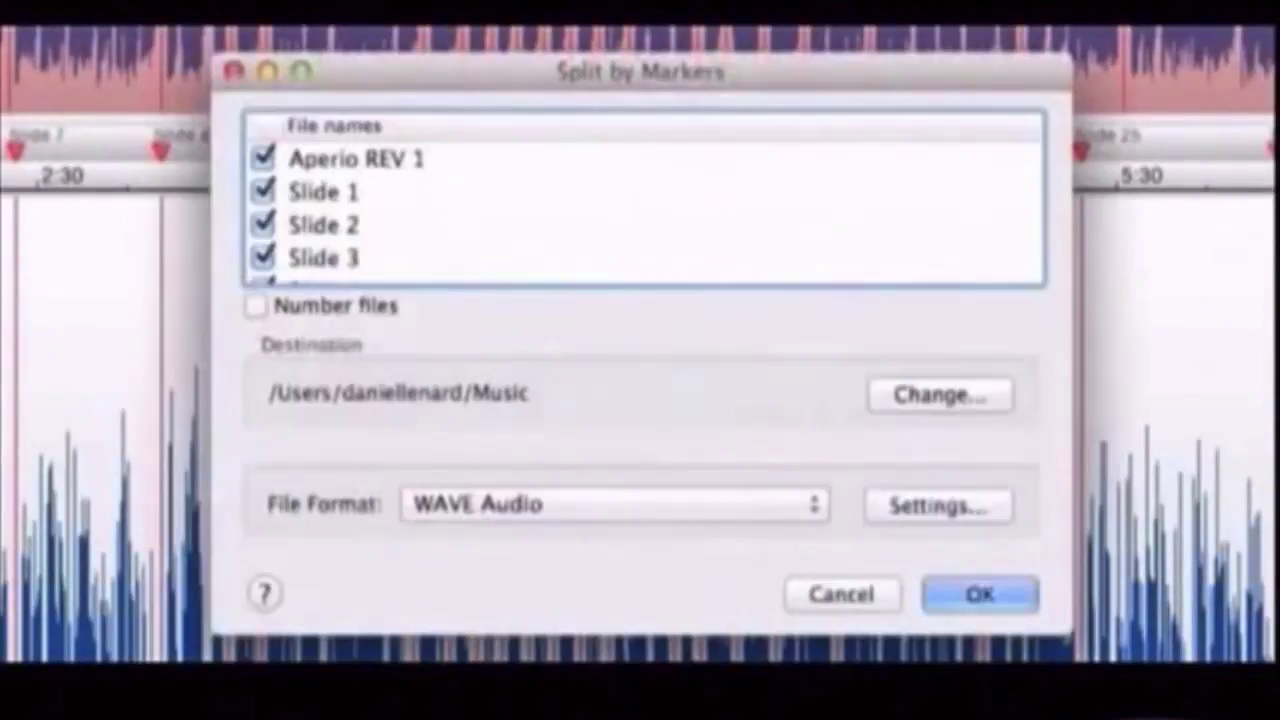
{"action": "left_click", "coordinate": [280, 160]}
{"action": "left_click", "coordinate": [276, 158]}
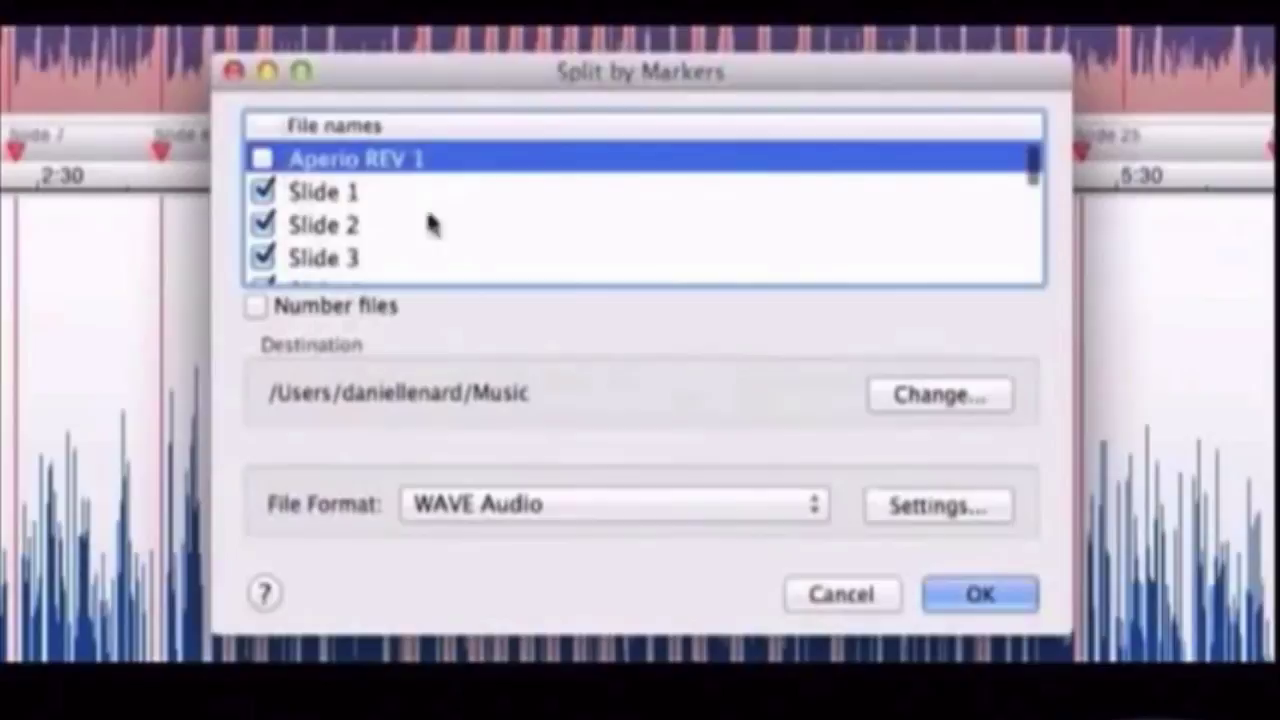
{"action": "scroll", "coordinate": [400, 196], "scroll_direction": "down", "scroll_amount": 4}
{"action": "scroll", "coordinate": [395, 200], "scroll_direction": "down", "scroll_amount": 10}
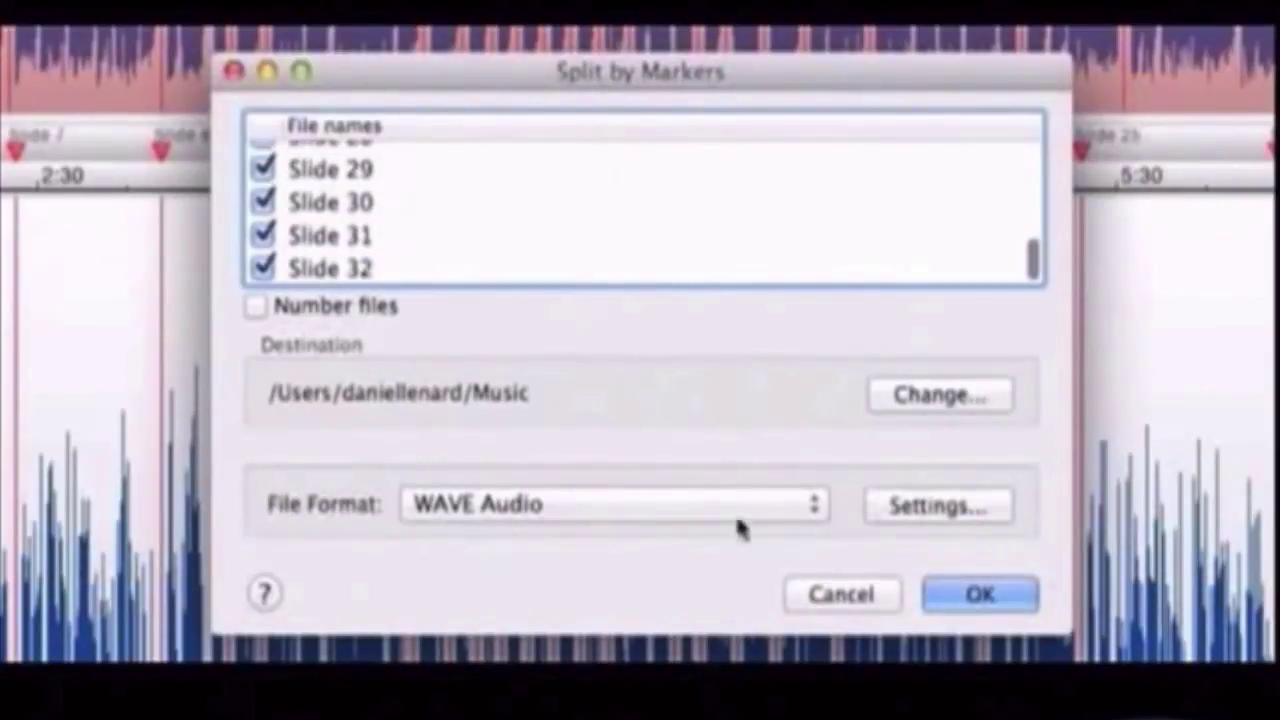
{"action": "left_click", "coordinate": [818, 508]}
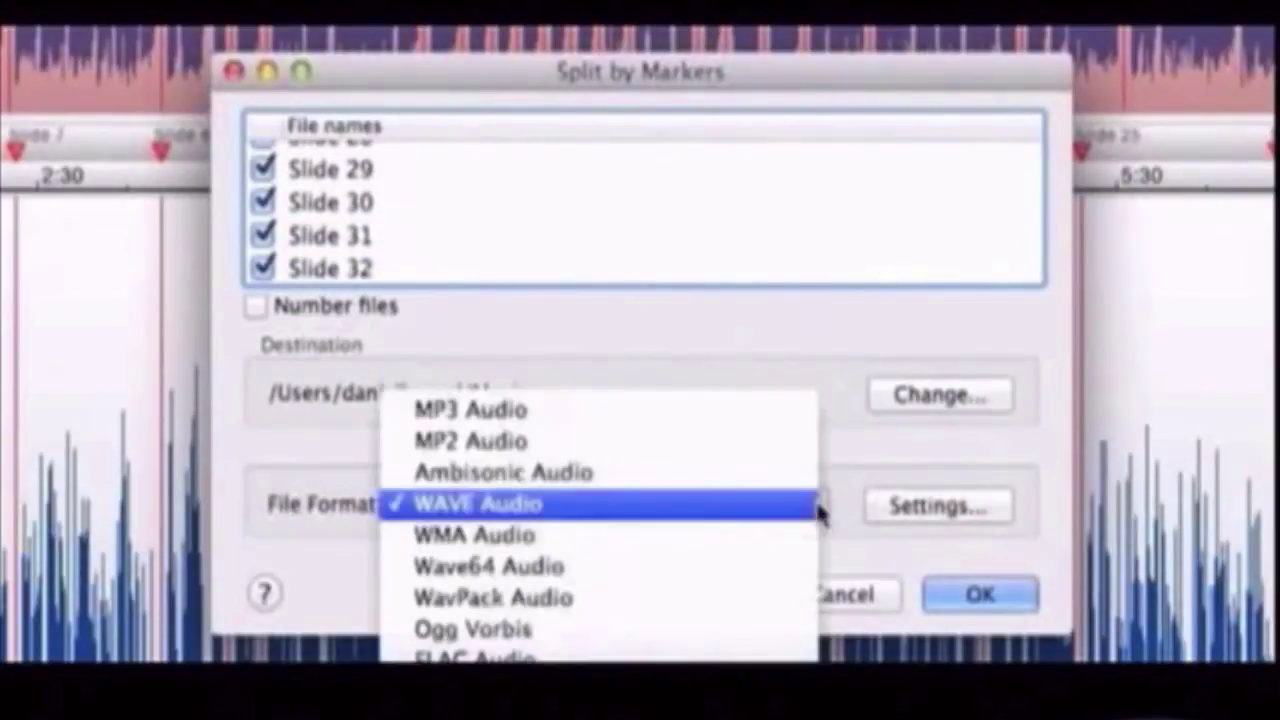
{"action": "left_click", "coordinate": [686, 424]}
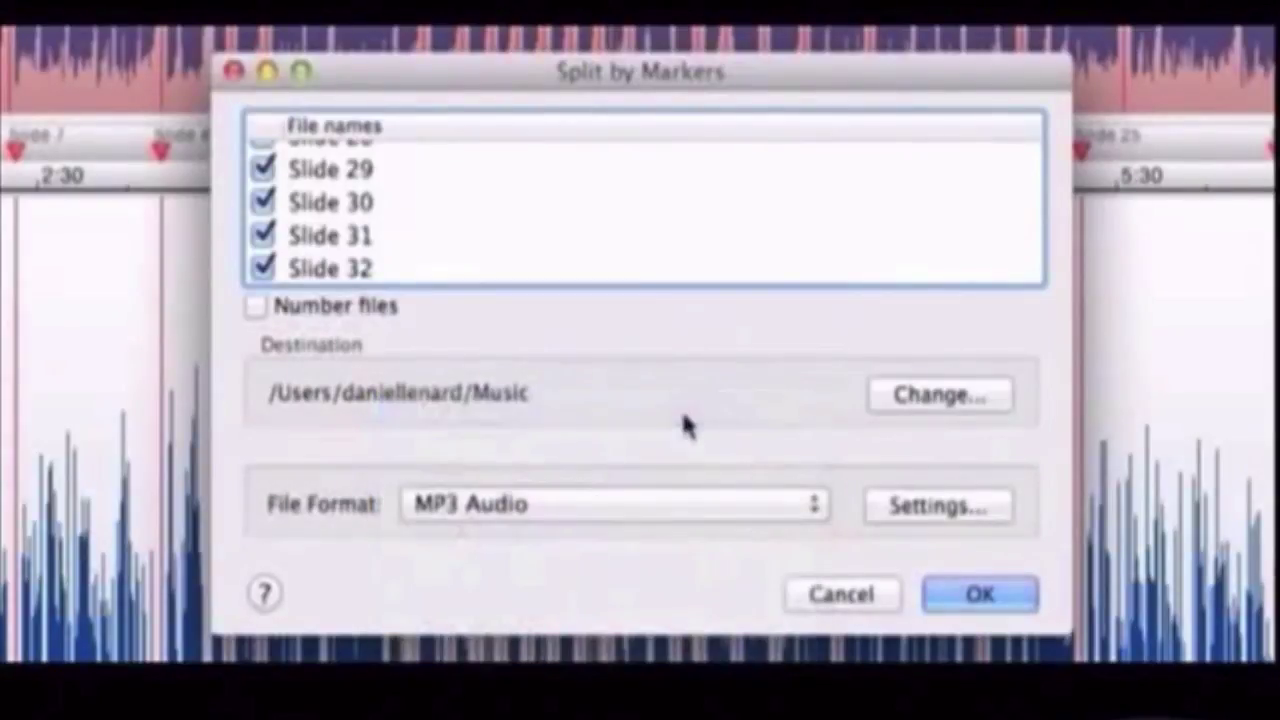
{"action": "left_click", "coordinate": [1000, 600]}
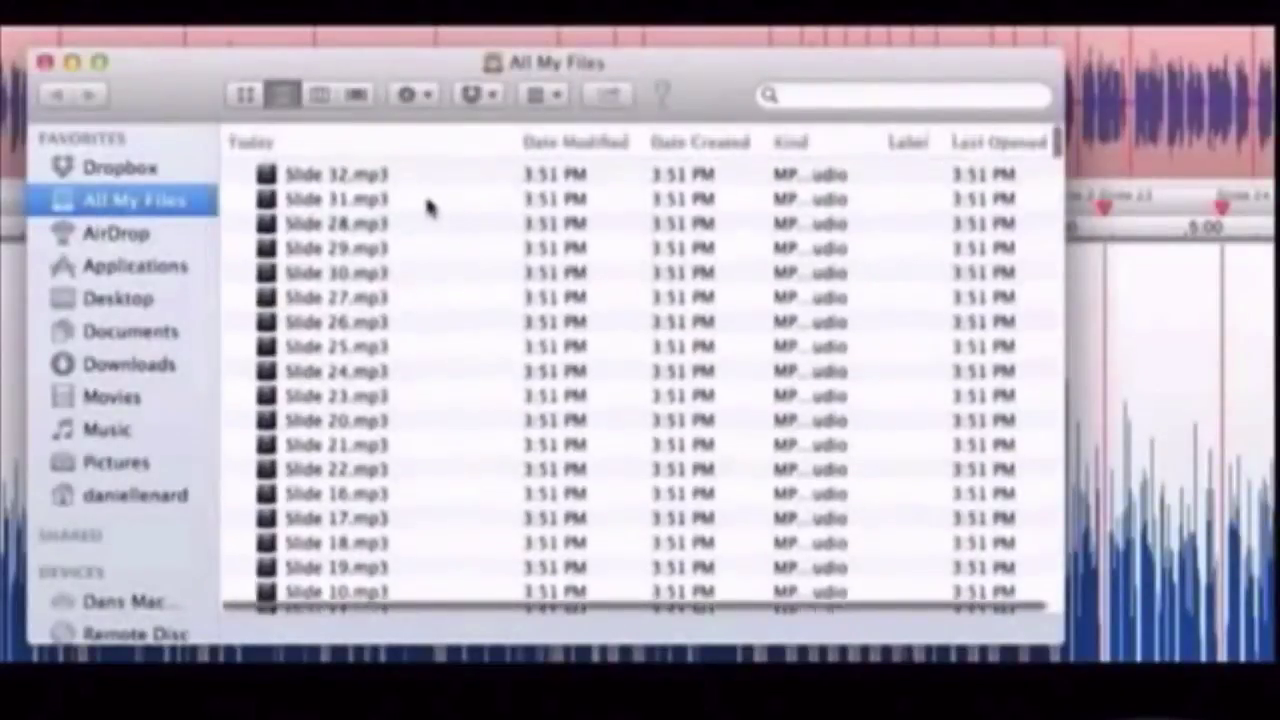
Scroll through All My Files to locate the new Slide 1–Slide 32 MP3 files.
{"action": "scroll", "coordinate": [430, 205], "scroll_direction": "down", "scroll_amount": 10}
{"action": "scroll", "coordinate": [430, 230], "scroll_direction": "down", "scroll_amount": 1}
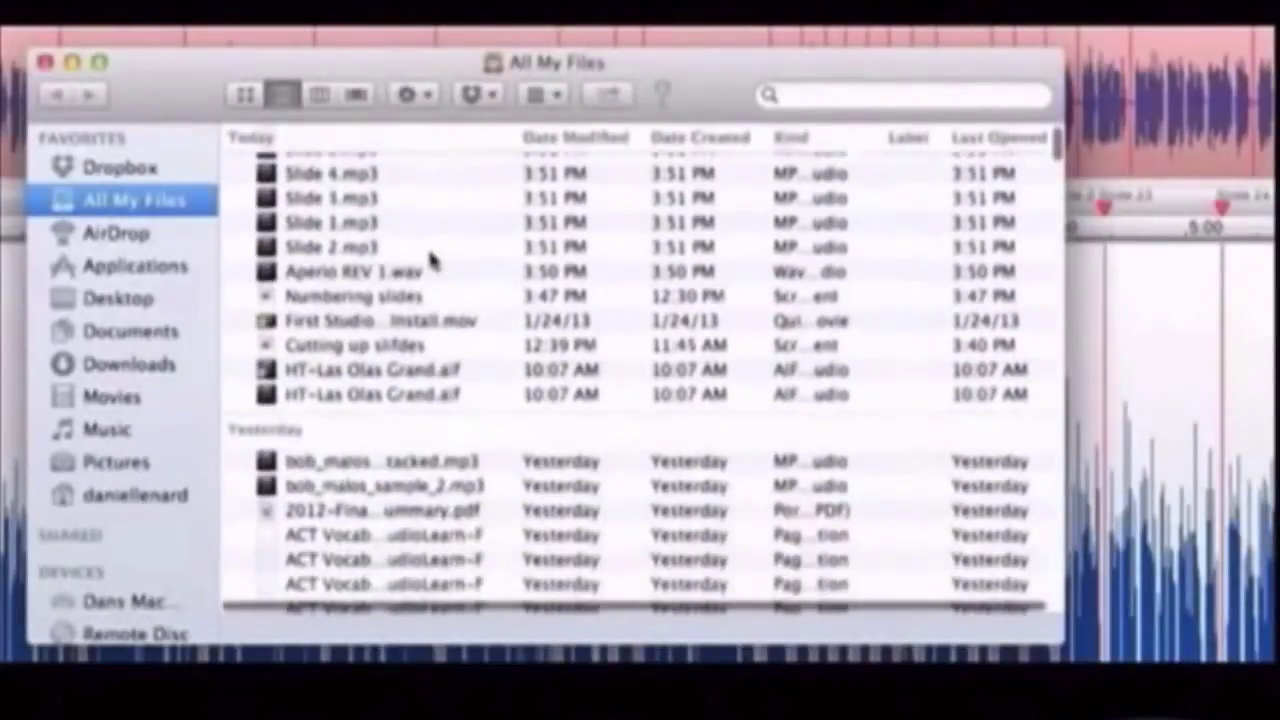
{"action": "scroll", "coordinate": [428, 257], "scroll_direction": "up", "scroll_amount": 3}
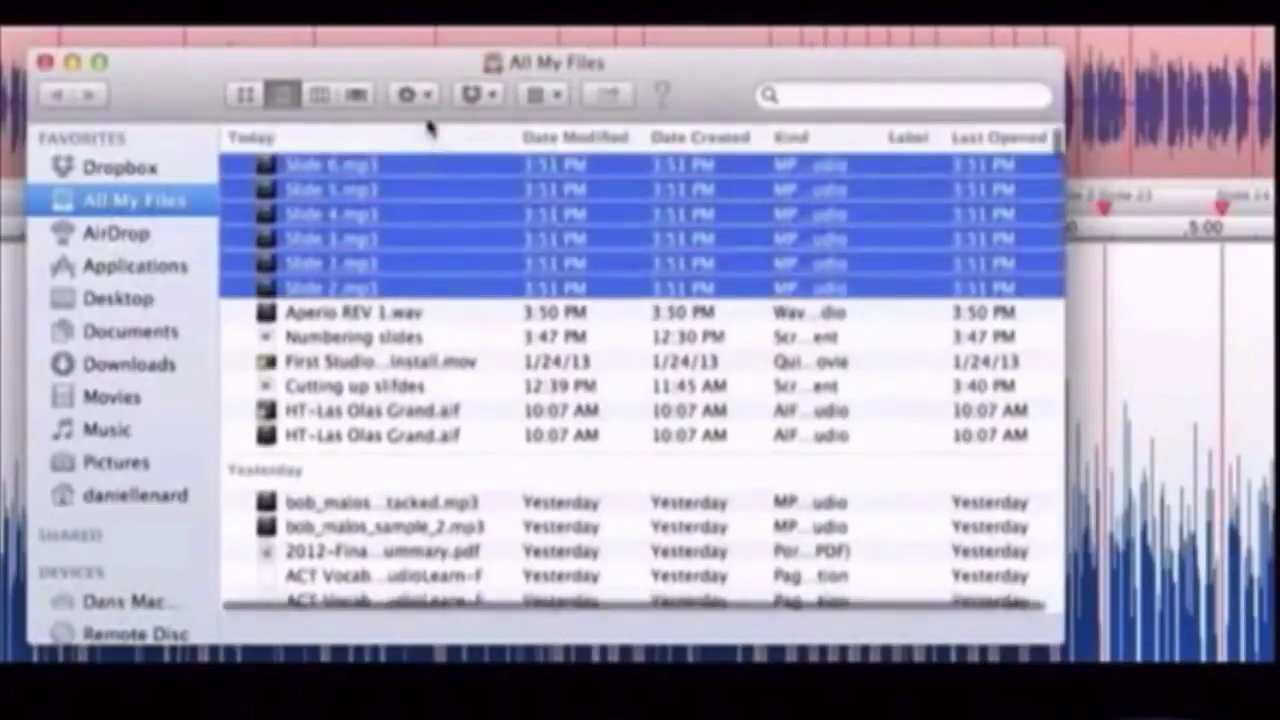